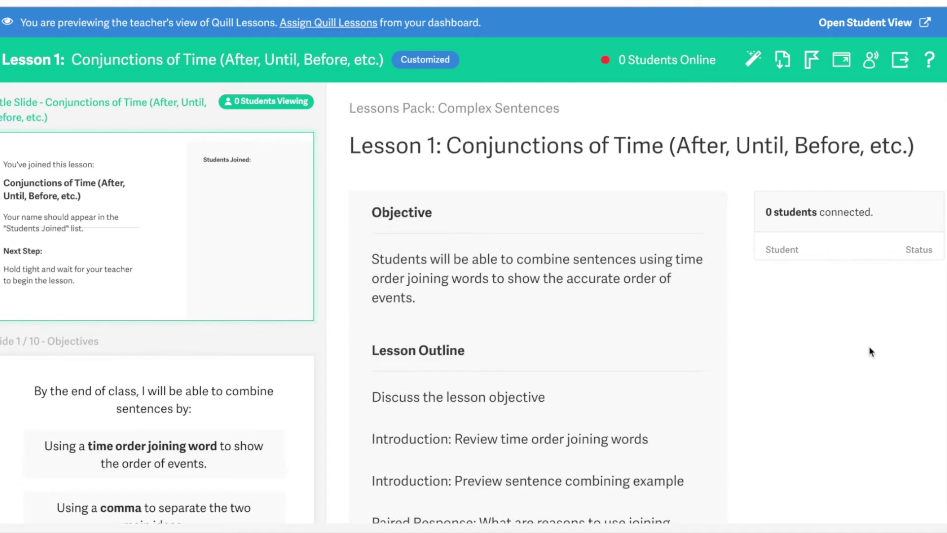
Step: Scroll the Lesson Outline down to the wrap-up and open Slide 1: Objectives
{"action": "scroll", "coordinate": [869, 346], "scroll_direction": "down", "scroll_amount": 3}
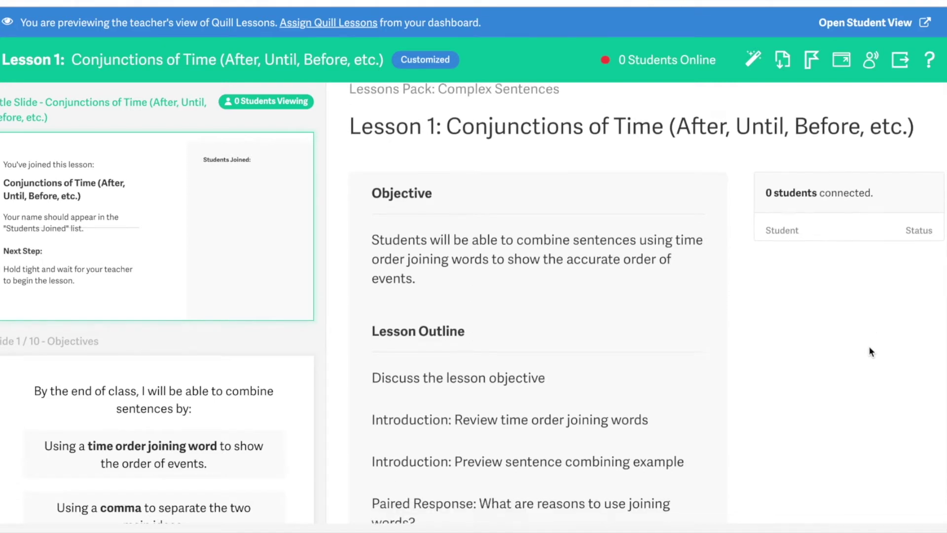
{"action": "scroll", "coordinate": [870, 352], "scroll_direction": "down", "scroll_amount": 2}
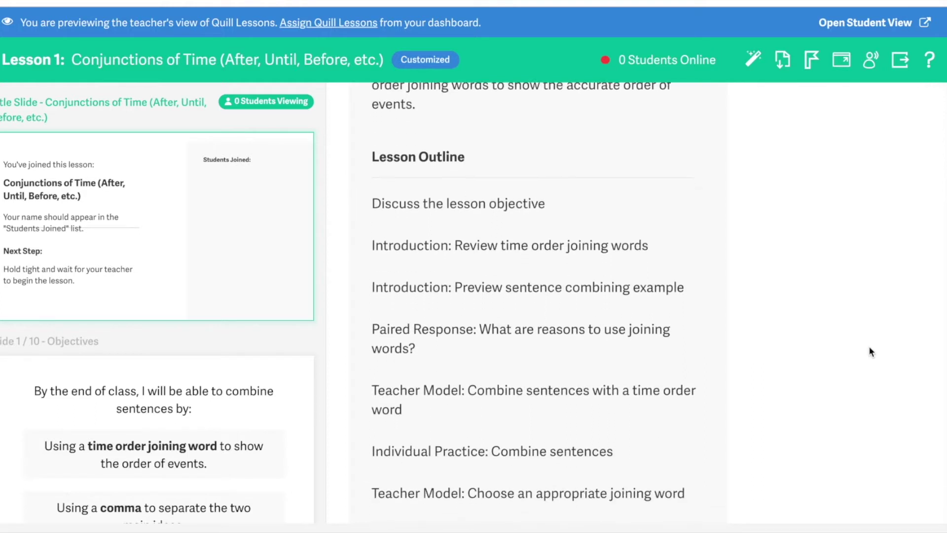
{"action": "scroll", "coordinate": [870, 348], "scroll_direction": "down", "scroll_amount": 4}
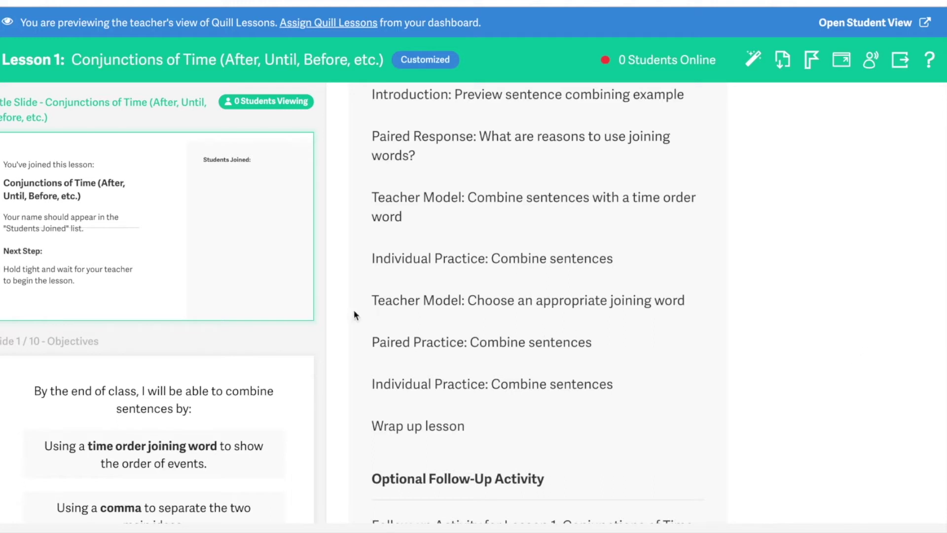
{"action": "left_click", "coordinate": [239, 407]}
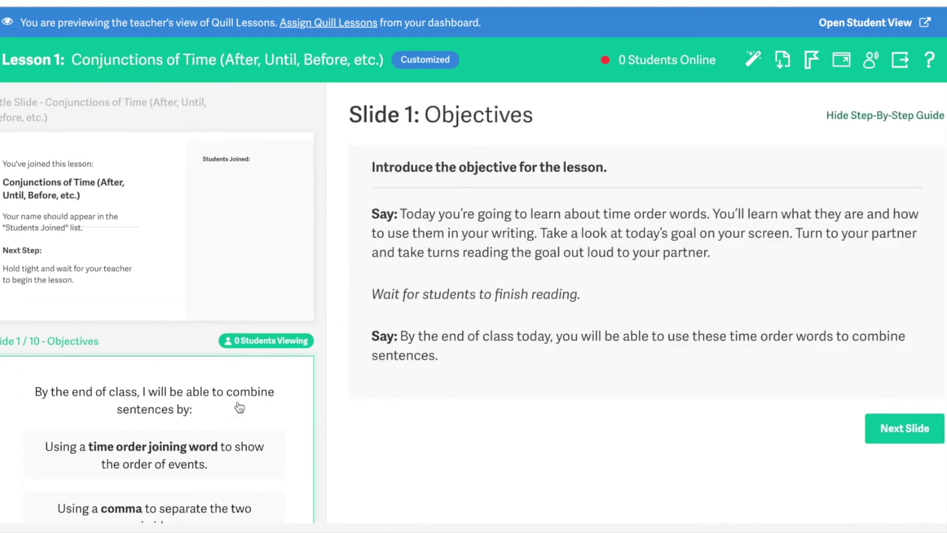
Step: Step through Slides 2 and 3 to Slide 4: Paired Response and open its student view
{"action": "scroll", "coordinate": [239, 407], "scroll_direction": "down", "scroll_amount": 2}
{"action": "scroll", "coordinate": [239, 407], "scroll_direction": "down", "scroll_amount": 3}
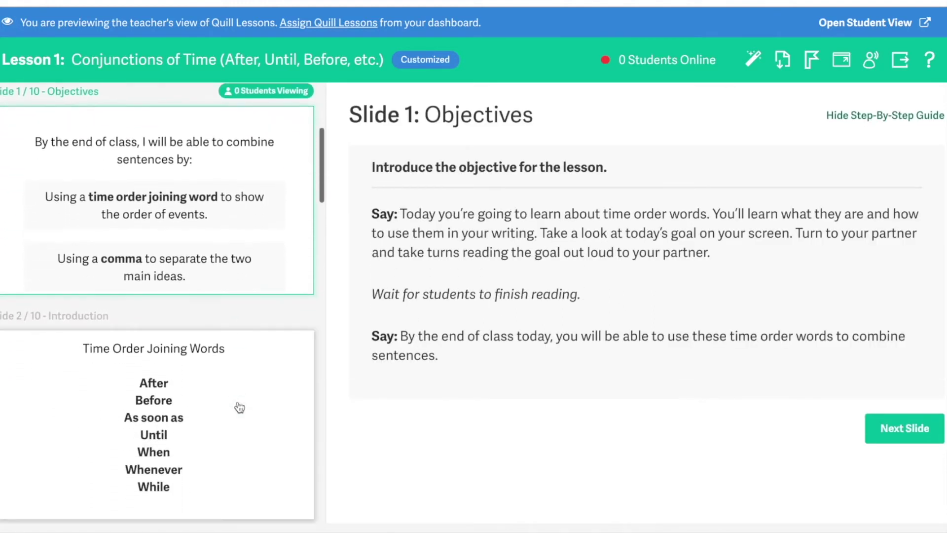
{"action": "left_click", "coordinate": [239, 407]}
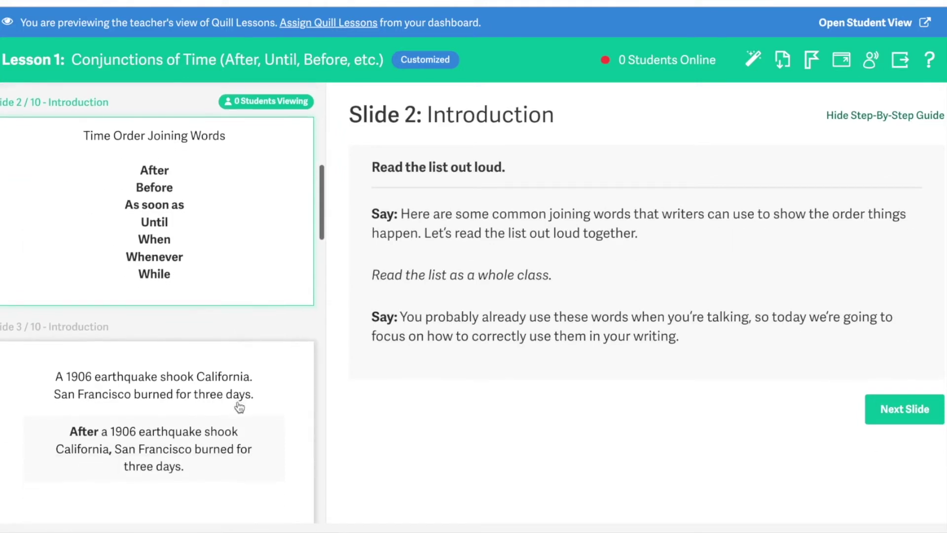
{"action": "left_click", "coordinate": [240, 407]}
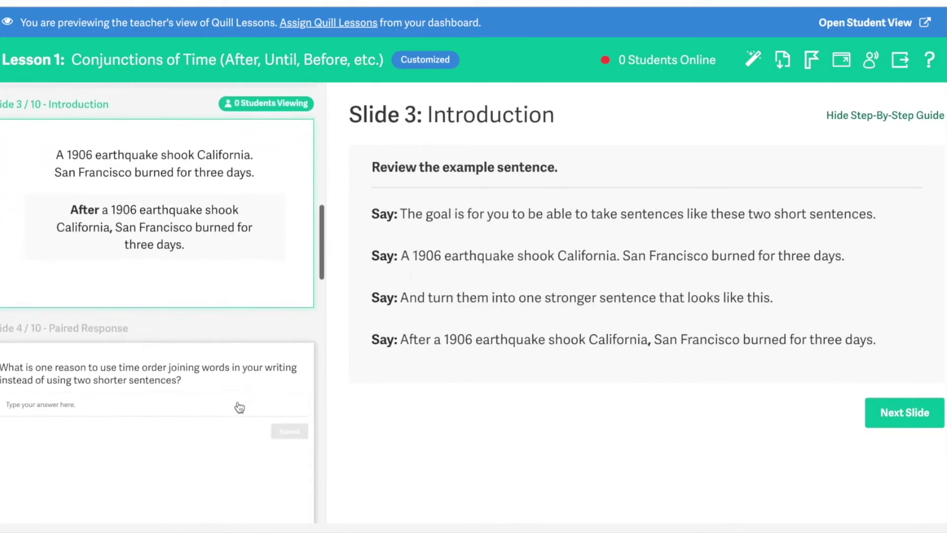
{"action": "left_click", "coordinate": [239, 407]}
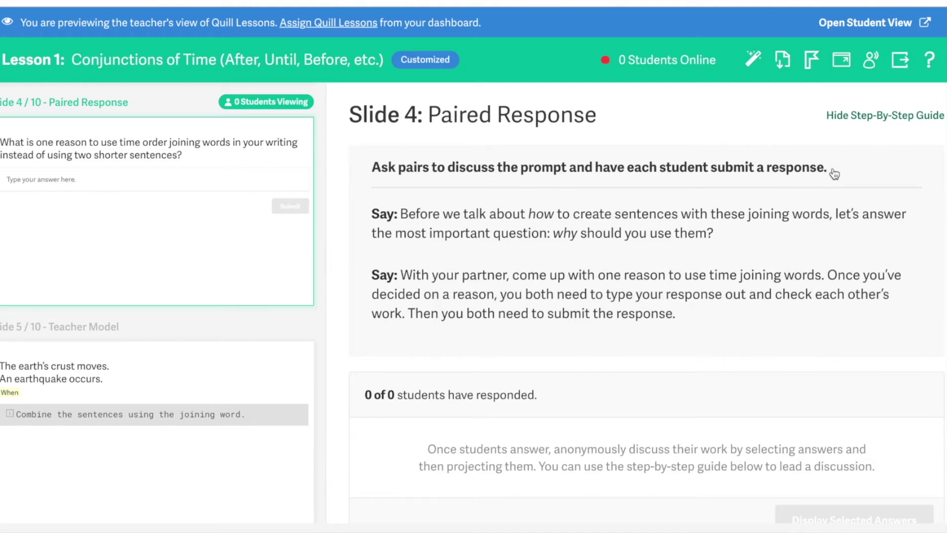
{"action": "left_click", "coordinate": [870, 25]}
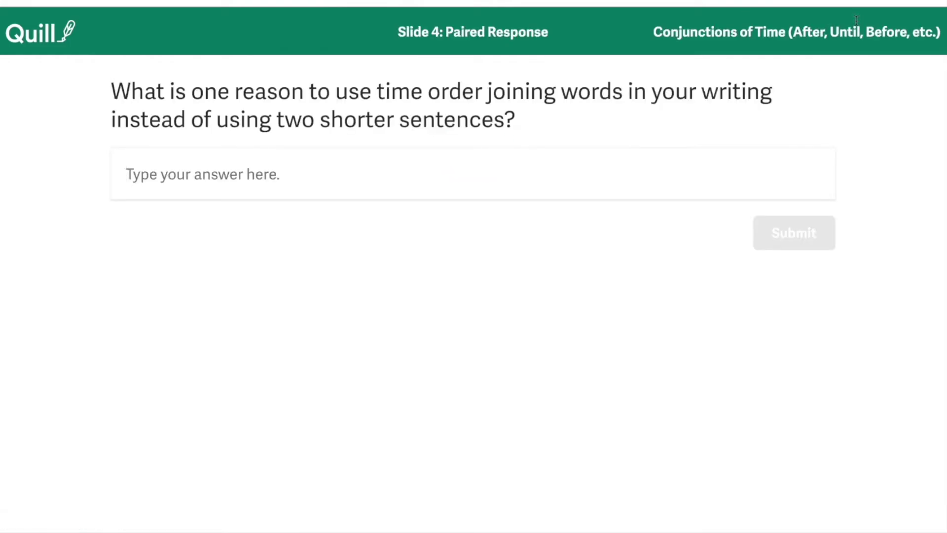
Step: Enter and submit the student answer "I'm not sure." for Slide 4
{"action": "type", "text": "I'm not sure."}
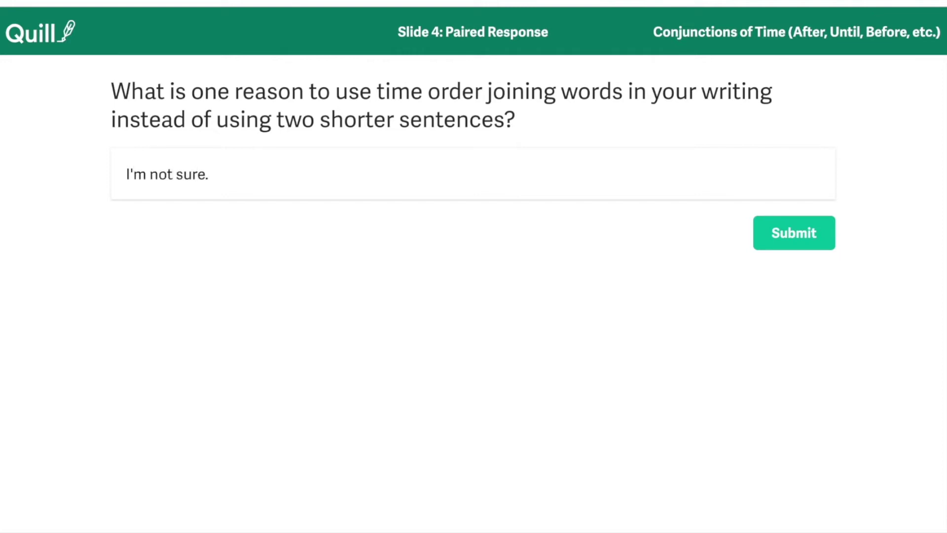
{"action": "left_click", "coordinate": [779, 247]}
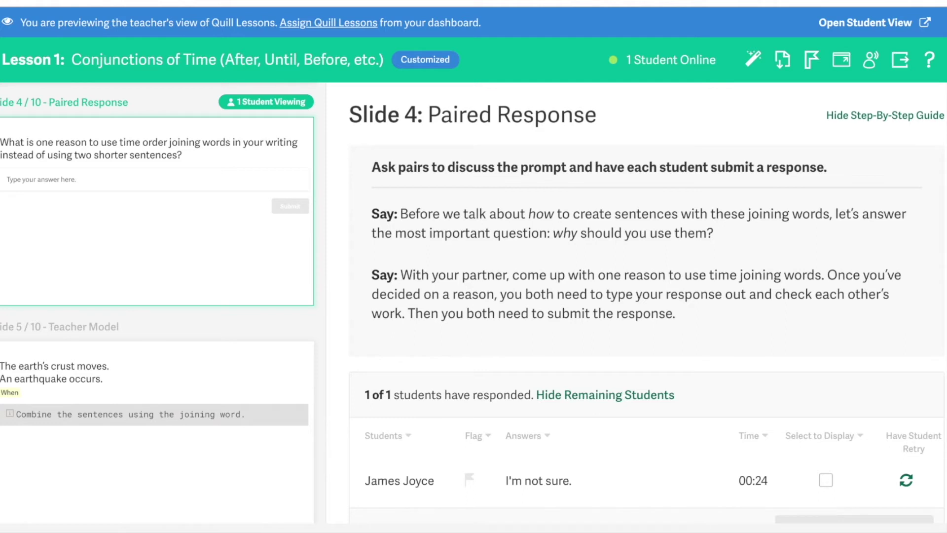
Step: Have the student retry Slide 4, removing the "I'm not sure." response
{"action": "scroll", "coordinate": [663, 218], "scroll_direction": "down", "scroll_amount": 2}
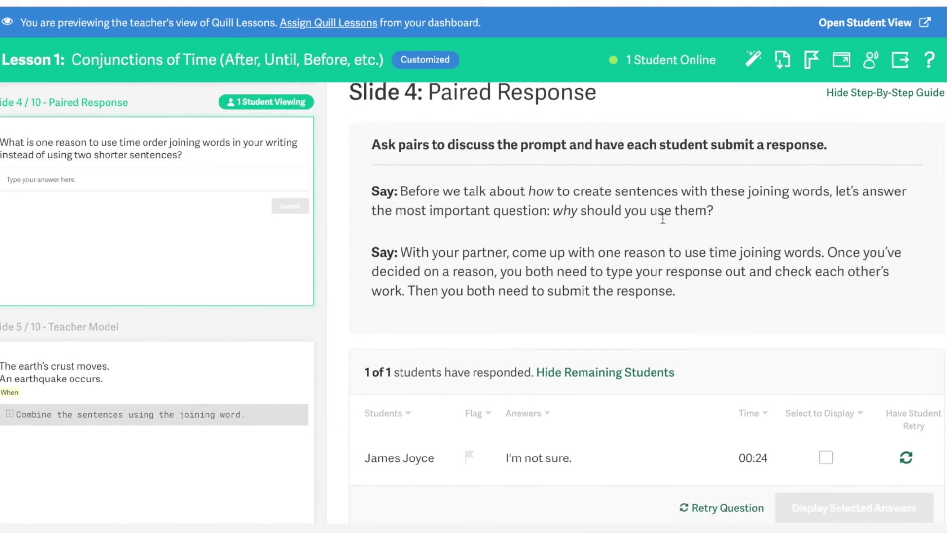
{"action": "left_click_drag", "start_coordinate": [363, 394], "coordinate": [662, 397]}
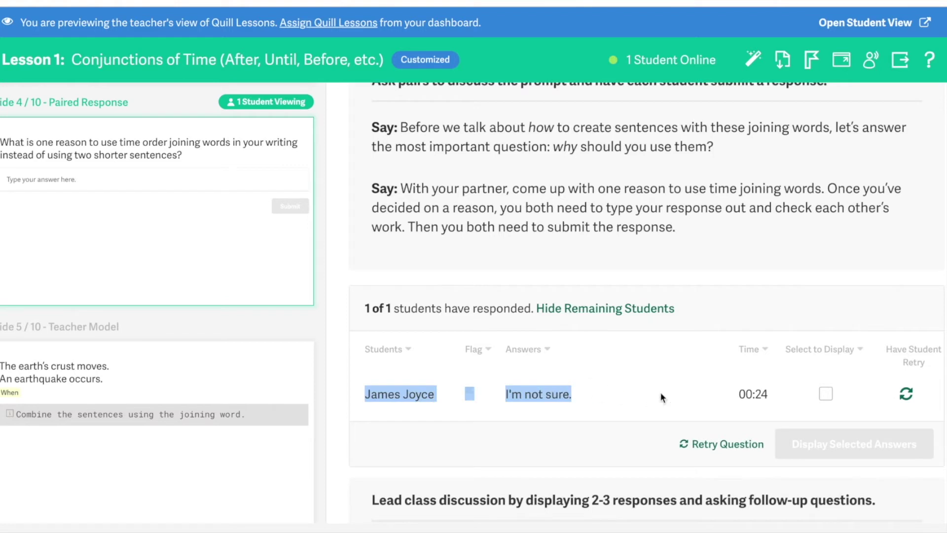
{"action": "left_click", "coordinate": [661, 394]}
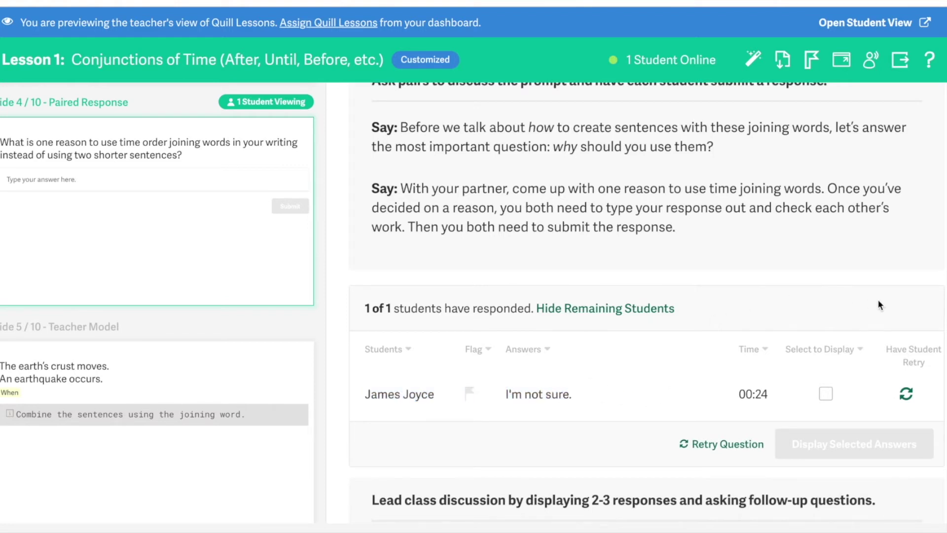
{"action": "left_click", "coordinate": [907, 394]}
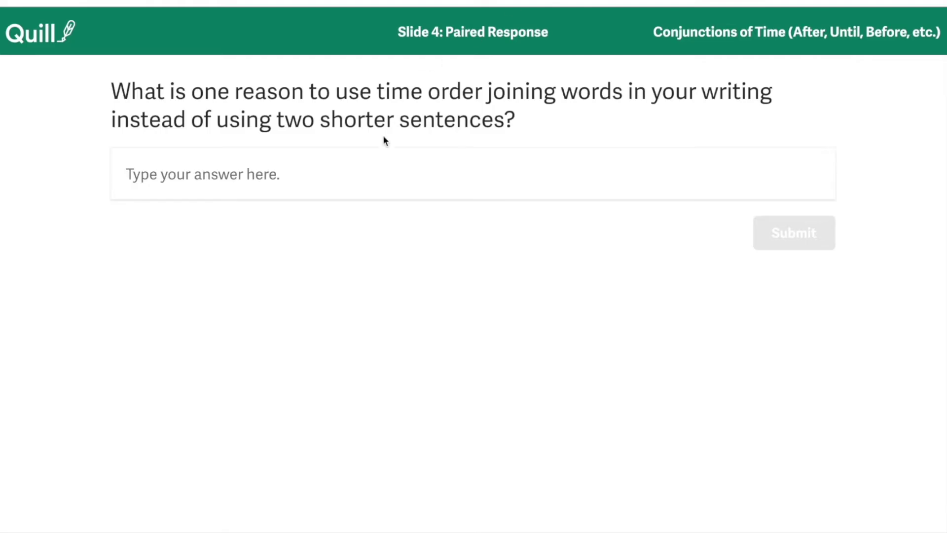
Step: Enter and submit the new student answer 'They help my writing flow better.'
{"action": "left_click", "coordinate": [367, 166]}
{"action": "type", "text": "They h"}
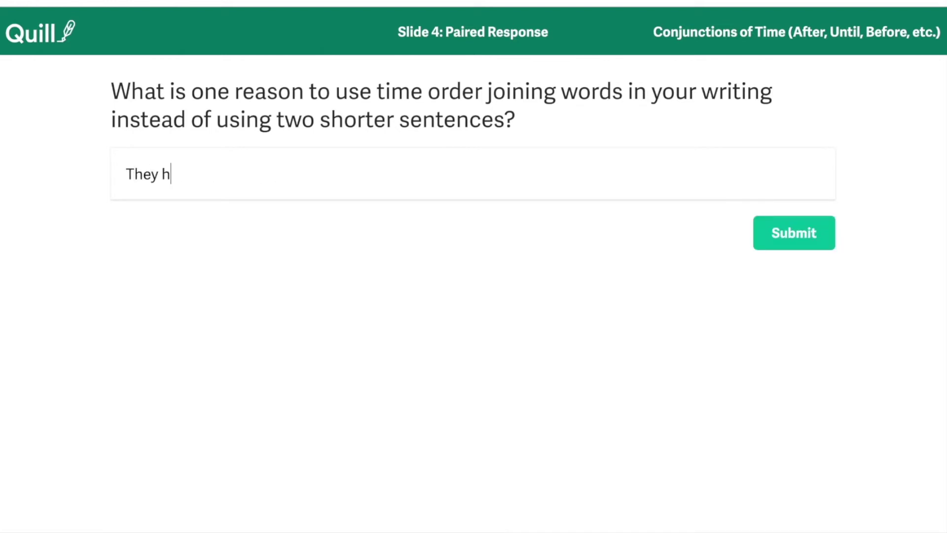
{"action": "type", "text": "elp my writing flow b"}
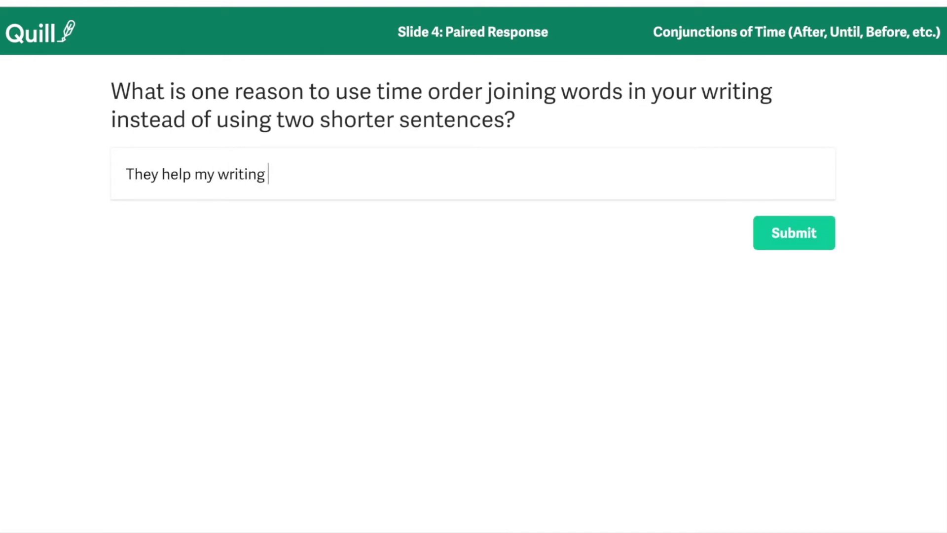
{"action": "type", "text": "etter."}
{"action": "left_click", "coordinate": [787, 230]}
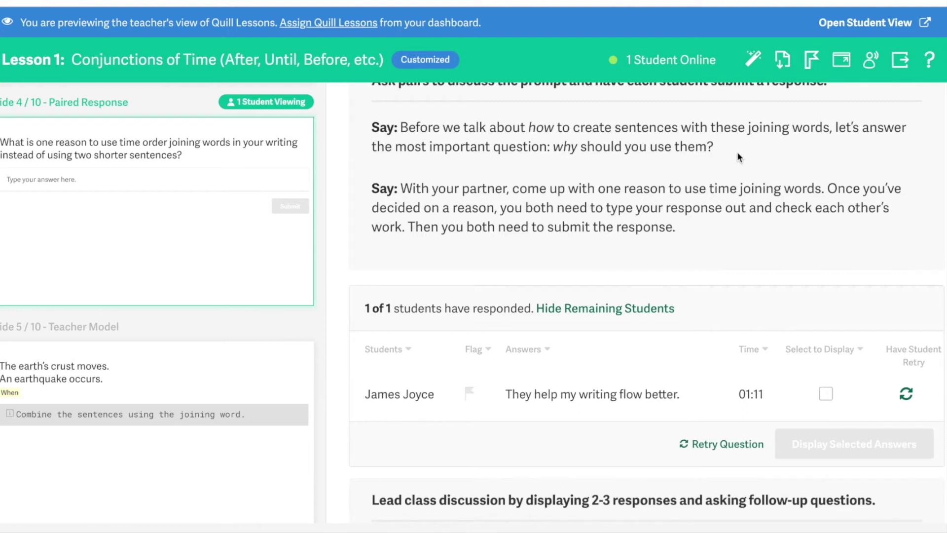
Step: Flag the response, check the flagged list, and display 'They help my writing flow better.' to the class
{"action": "left_click", "coordinate": [469, 394]}
{"action": "left_click", "coordinate": [812, 62]}
{"action": "left_click", "coordinate": [828, 392]}
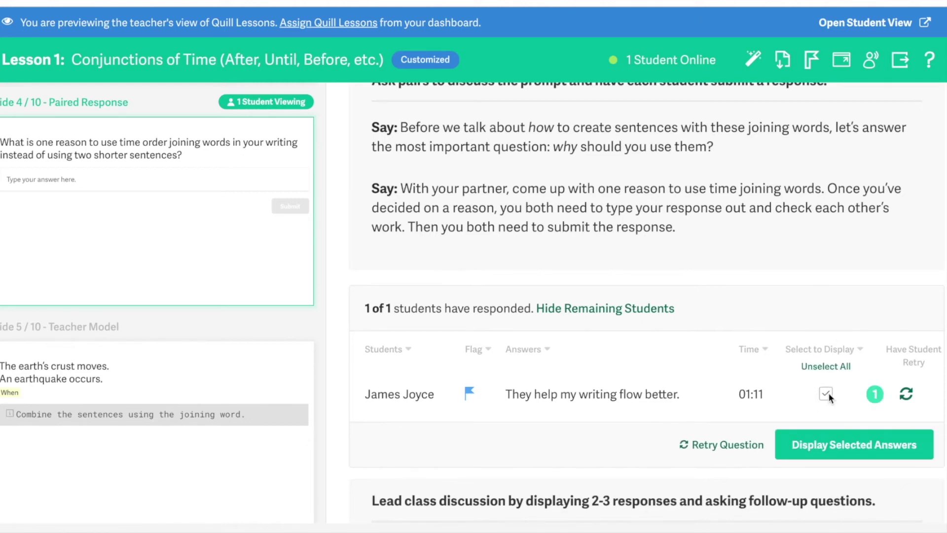
{"action": "left_click", "coordinate": [824, 442]}
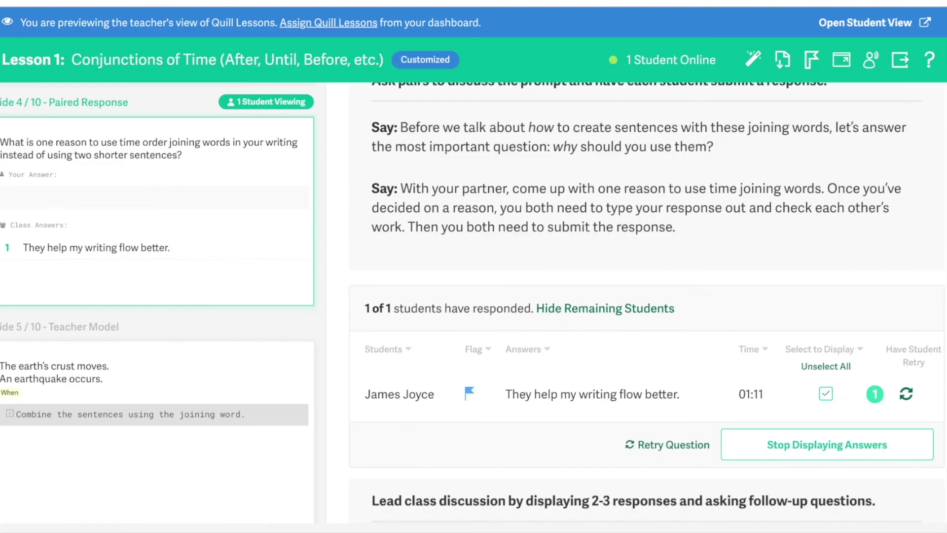
{"action": "scroll", "coordinate": [225, 291], "scroll_direction": "down", "scroll_amount": 3}
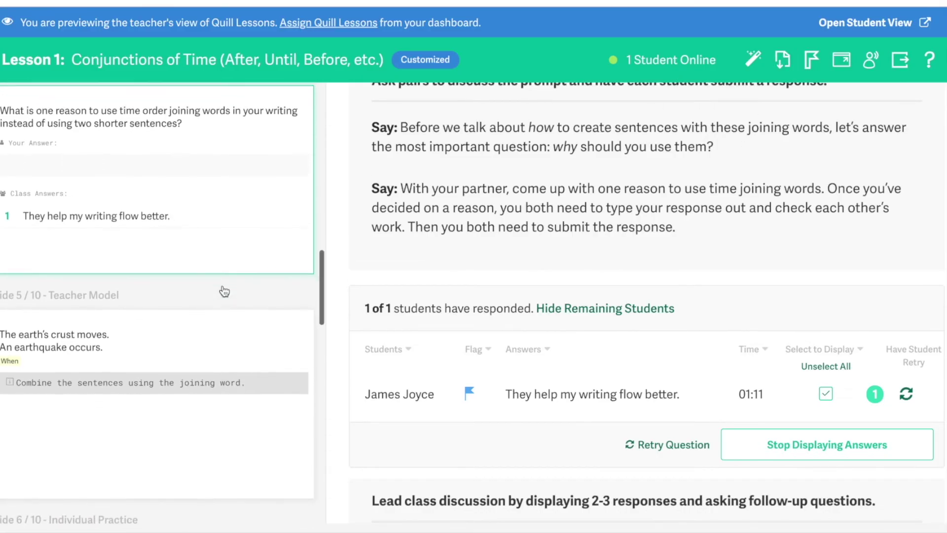
Step: On Slide 5 Teacher Model, type the model sentence 'When the earth's crust moves, an earthquake occurs.'
{"action": "left_click", "coordinate": [221, 292]}
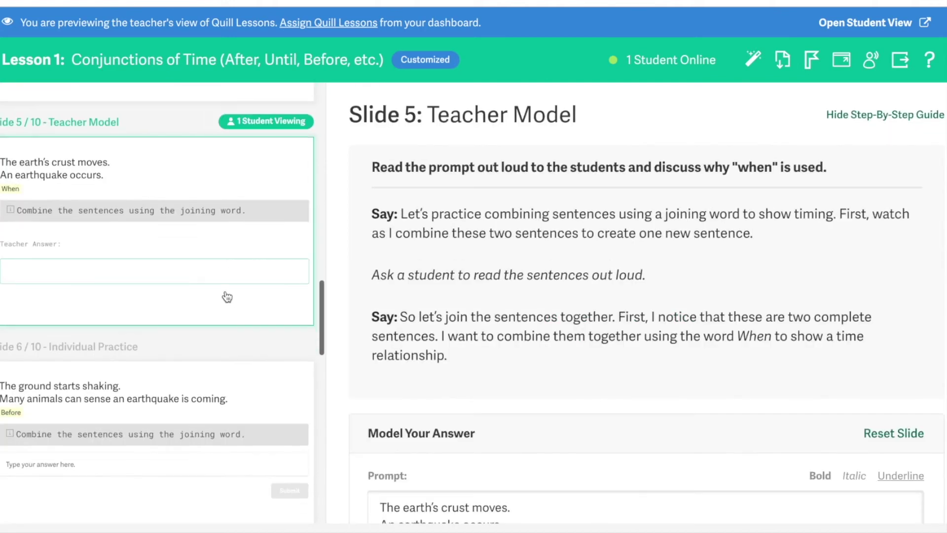
{"action": "scroll", "coordinate": [523, 330], "scroll_direction": "down", "scroll_amount": 1}
{"action": "scroll", "coordinate": [524, 330], "scroll_direction": "down", "scroll_amount": 4}
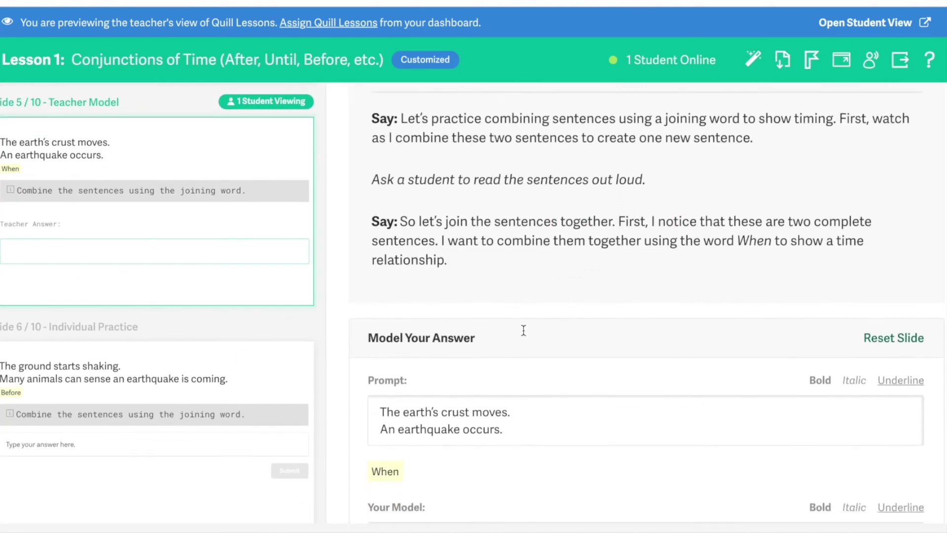
{"action": "left_click", "coordinate": [445, 432]}
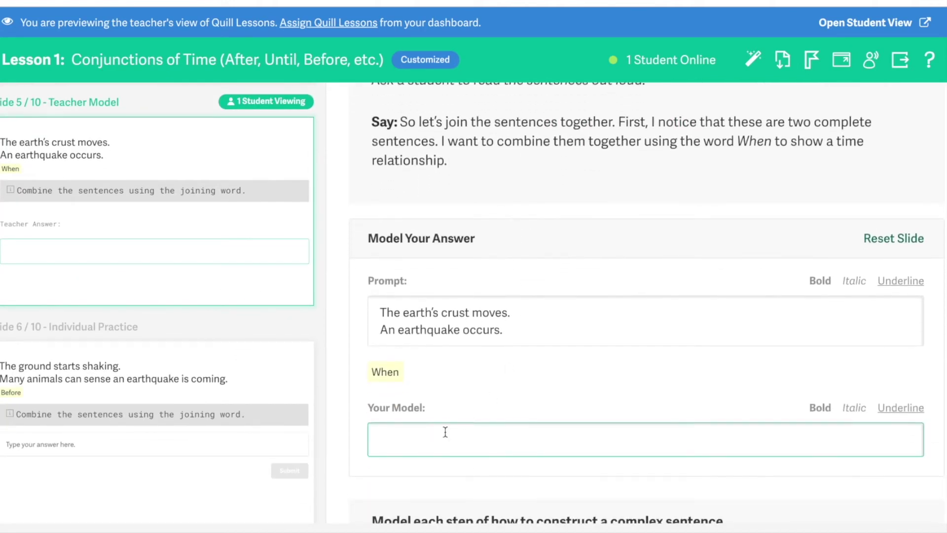
{"action": "type", "text": "When the earth's crust movies"}
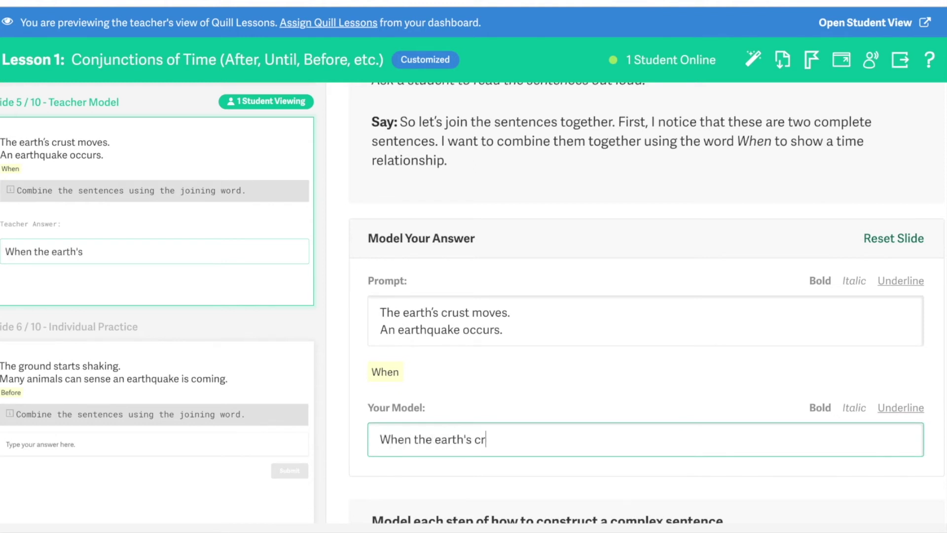
{"action": "key", "text": "BackSpace"}
{"action": "key", "text": "BackSpace"}
{"action": "key", "text": "BackSpace"}
{"action": "type", "text": "es,"}
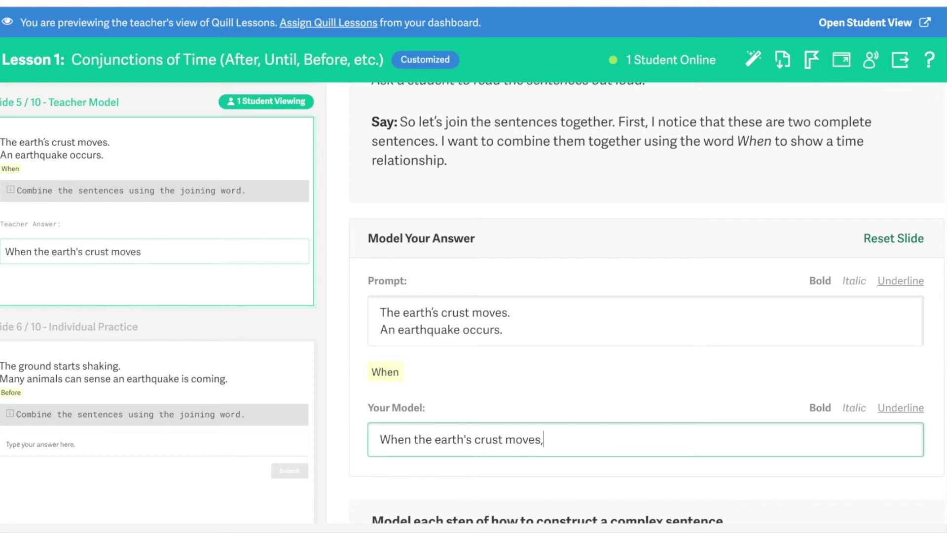
{"action": "type", "text": " an earthquae"}
{"action": "key", "text": "BackSpace"}
{"action": "key", "text": "BackSpace"}
{"action": "type", "text": "ke occurs."}
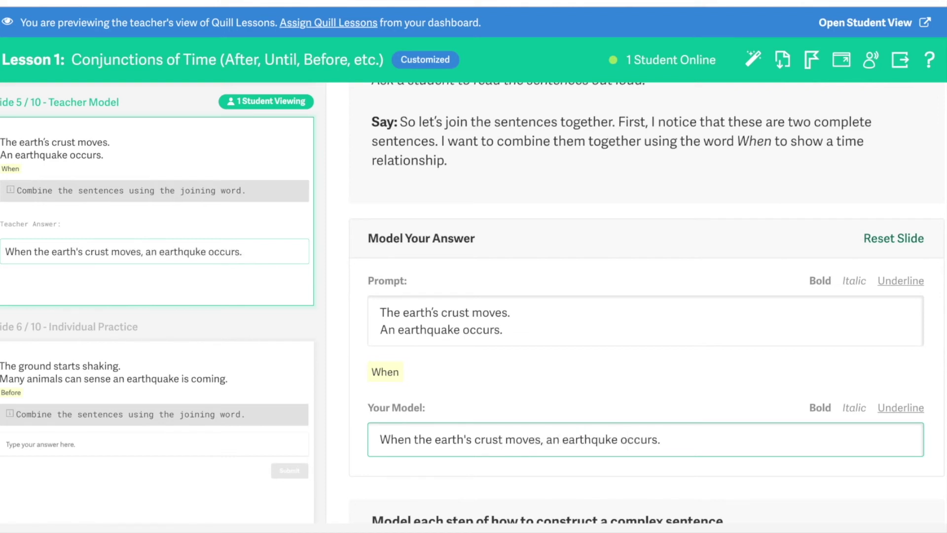
Step: Move down the slide list to Slide 10: Wrap-up
{"action": "scroll", "coordinate": [268, 383], "scroll_direction": "down", "scroll_amount": 1}
{"action": "scroll", "coordinate": [211, 384], "scroll_direction": "down", "scroll_amount": 15}
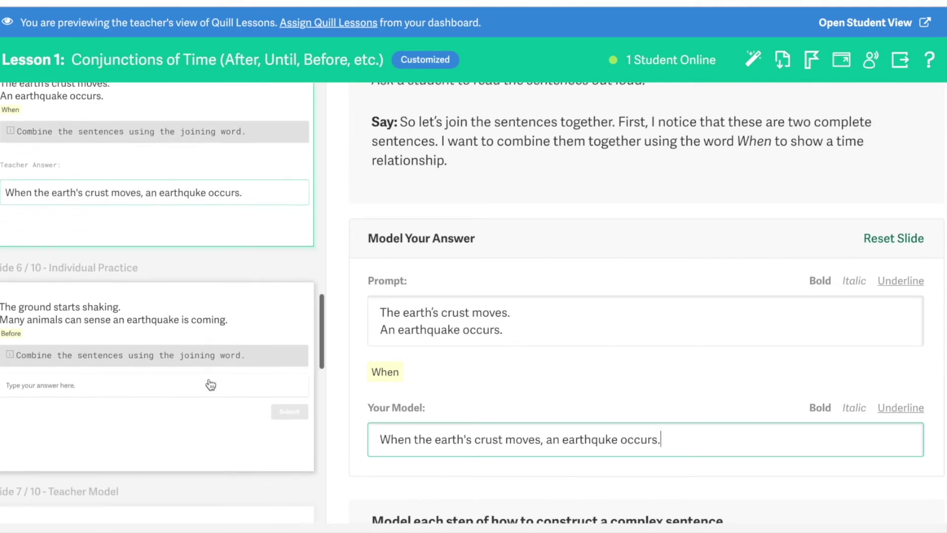
{"action": "left_click", "coordinate": [211, 384]}
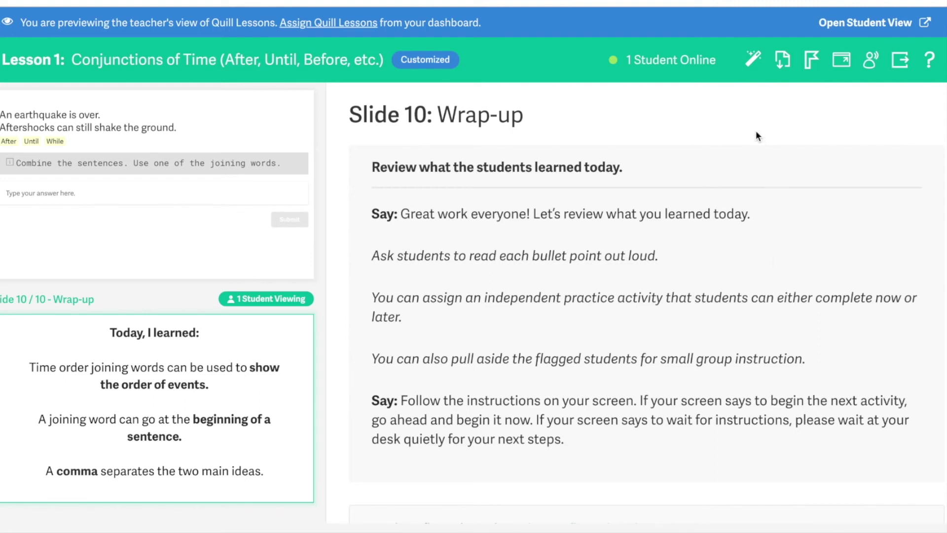
{"action": "left_click", "coordinate": [753, 60]}
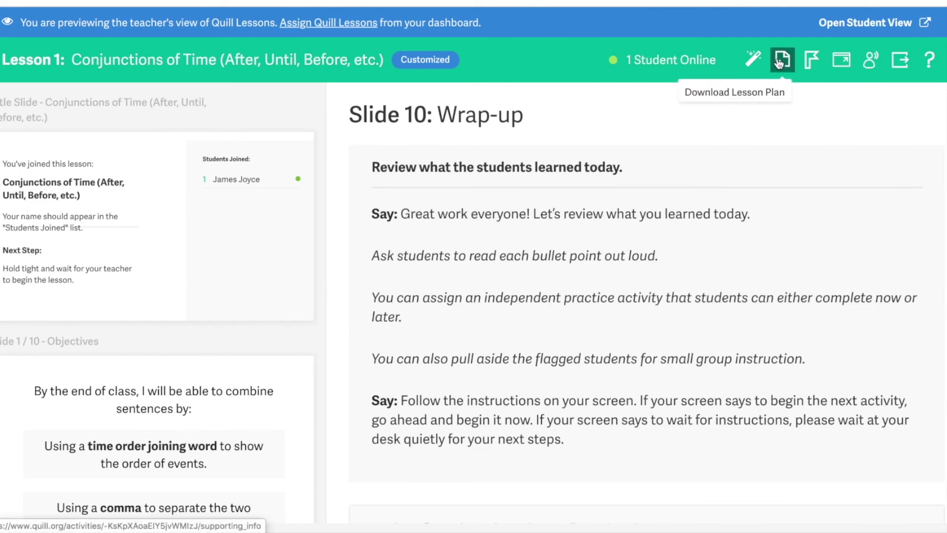
Step: Switch students to the Watch Your Teacher! screen using the Watch Teacher toolbar button
{"action": "mouse_move", "coordinate": [807, 60]}
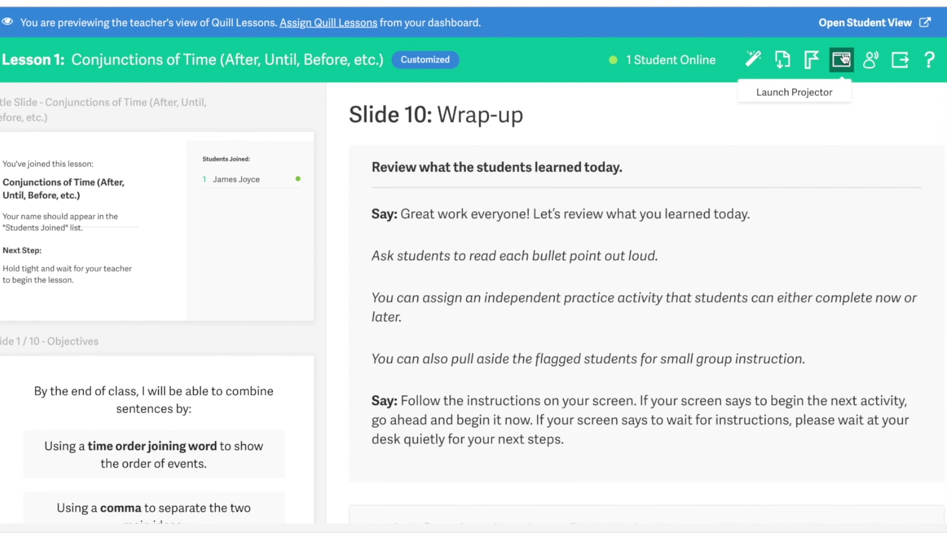
{"action": "left_click", "coordinate": [872, 58]}
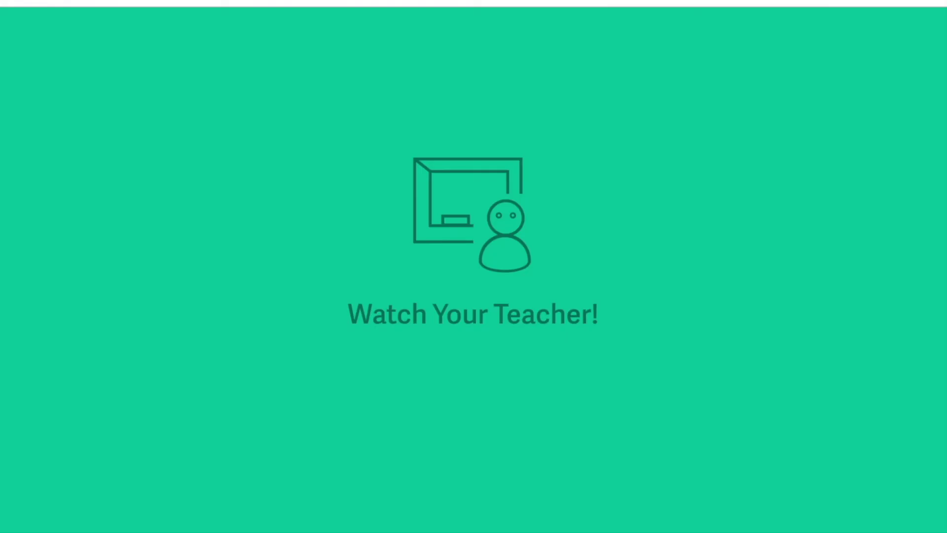